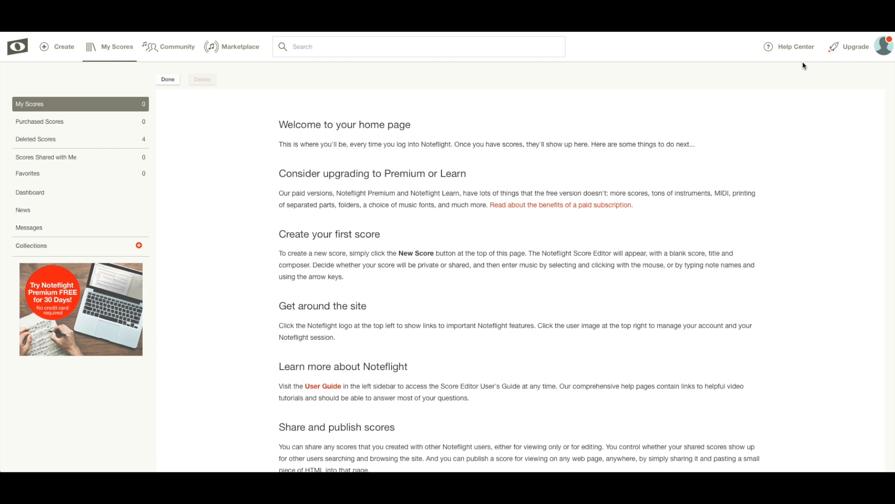
- Create a new score from a blank score sheet and title it "My Composition"
left_click(57, 48)
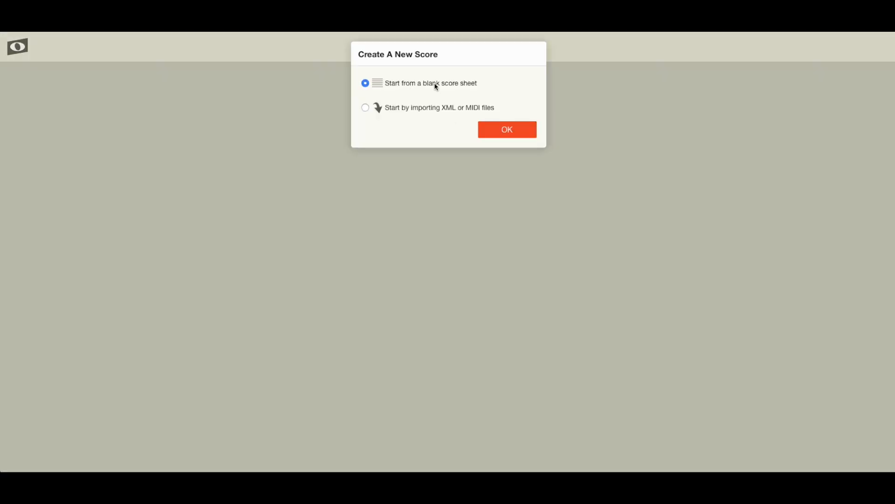
left_click(516, 132)
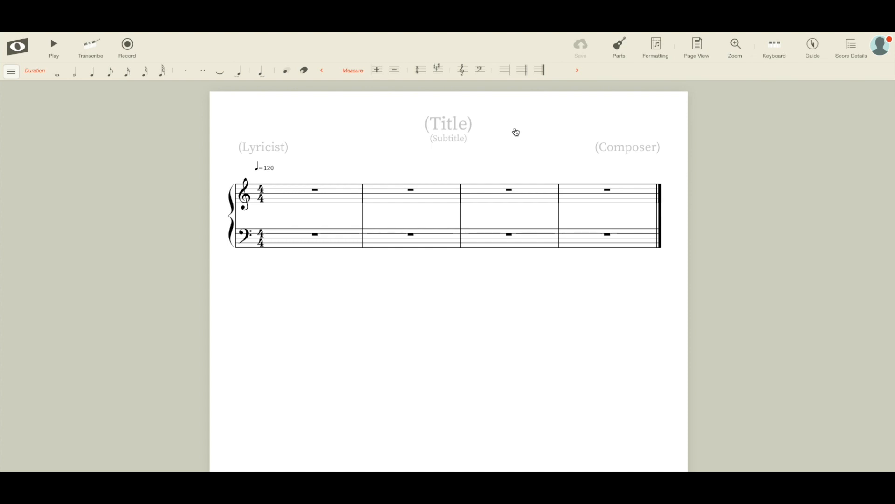
left_click(444, 124)
type("My Composition")
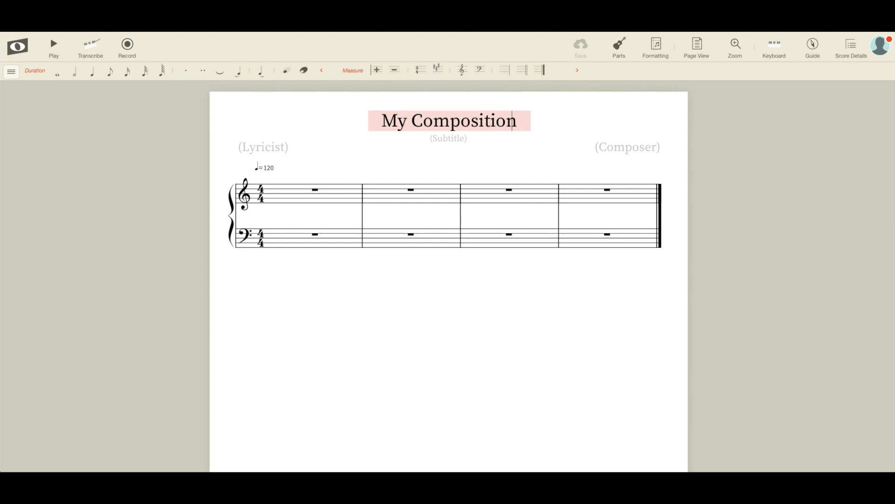
left_click(509, 110)
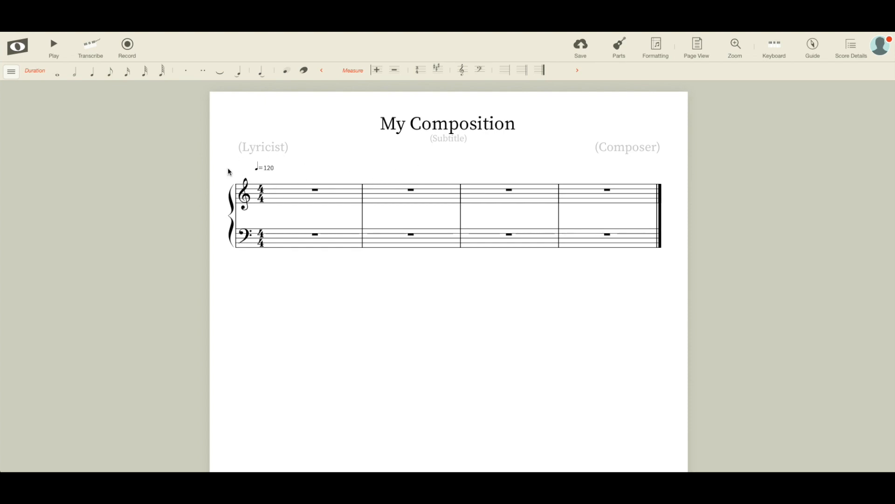
- Add the Tempo tool group to the editing tools and remove it again
left_click(11, 71)
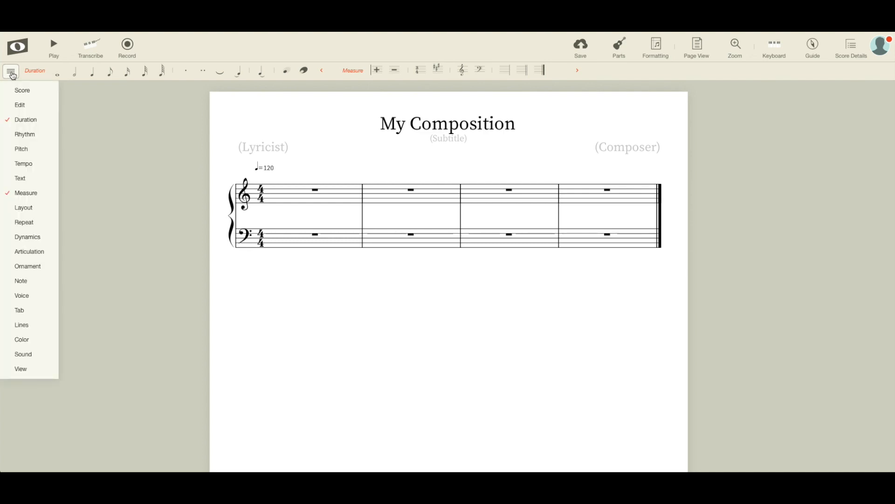
mouse_move(25, 164)
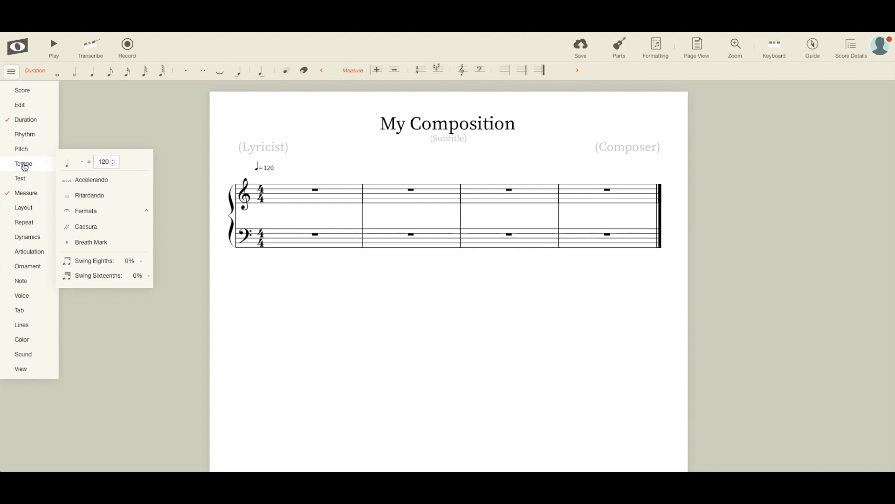
left_click(24, 167)
mouse_move(25, 149)
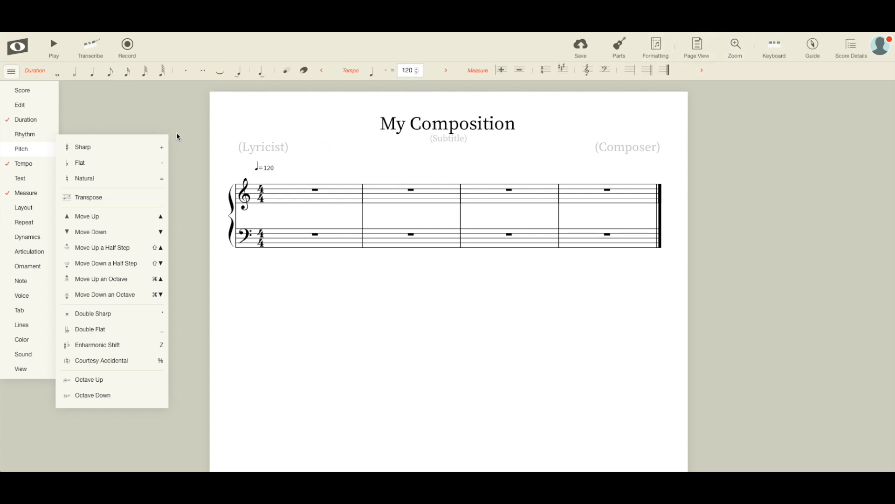
mouse_move(22, 90)
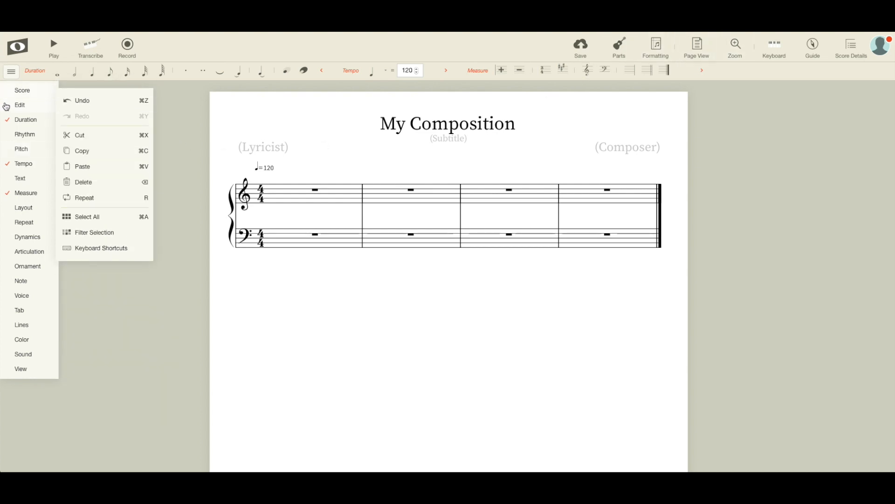
mouse_move(24, 166)
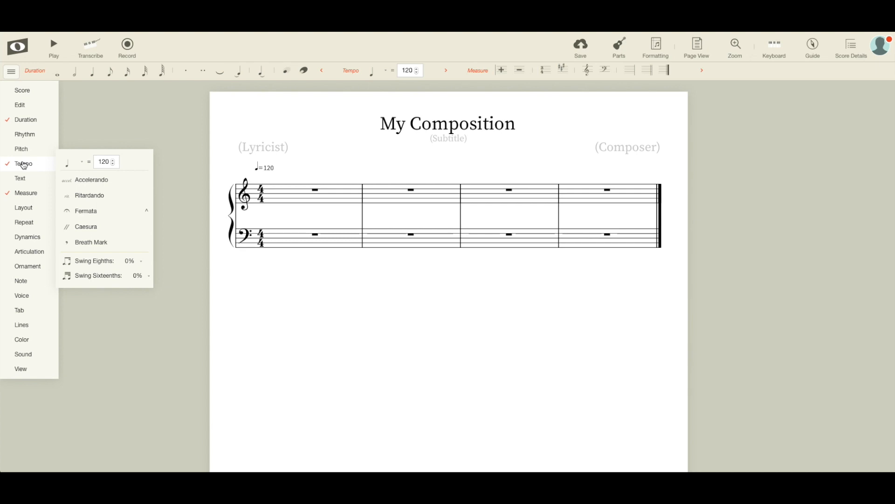
left_click(23, 166)
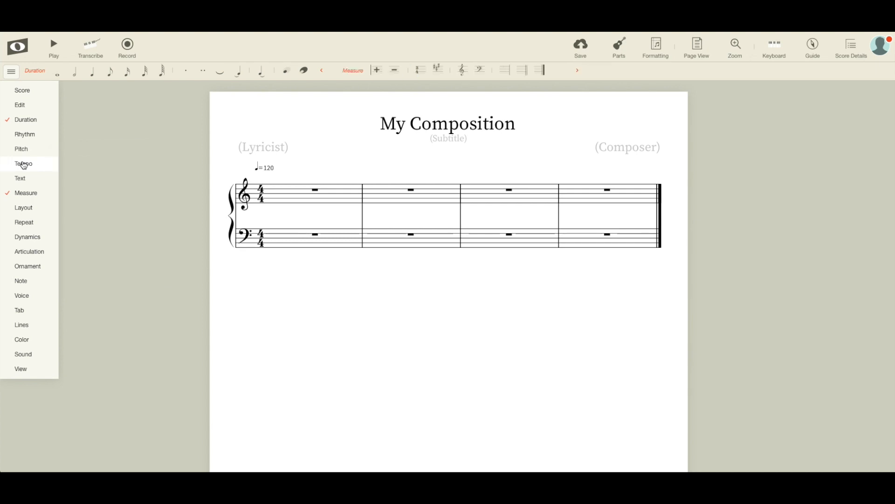
left_click(12, 72)
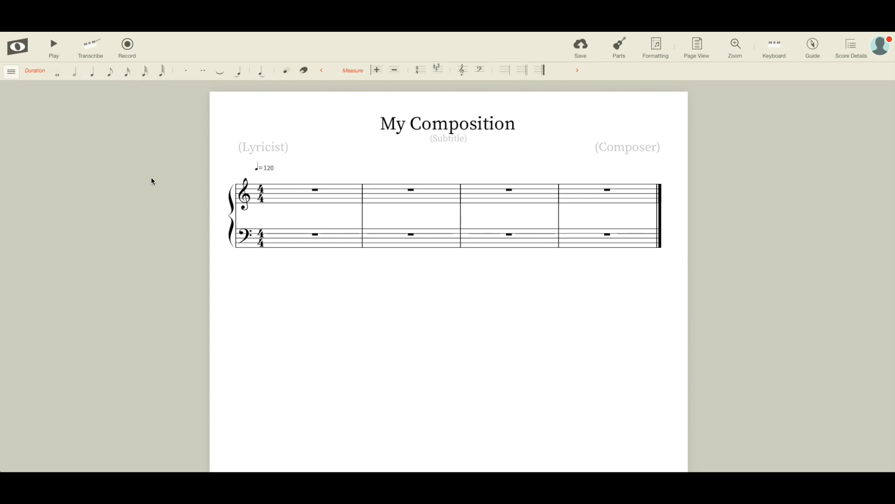
- Enter a whole note D in measure 1 of the treble staff
left_click(281, 204)
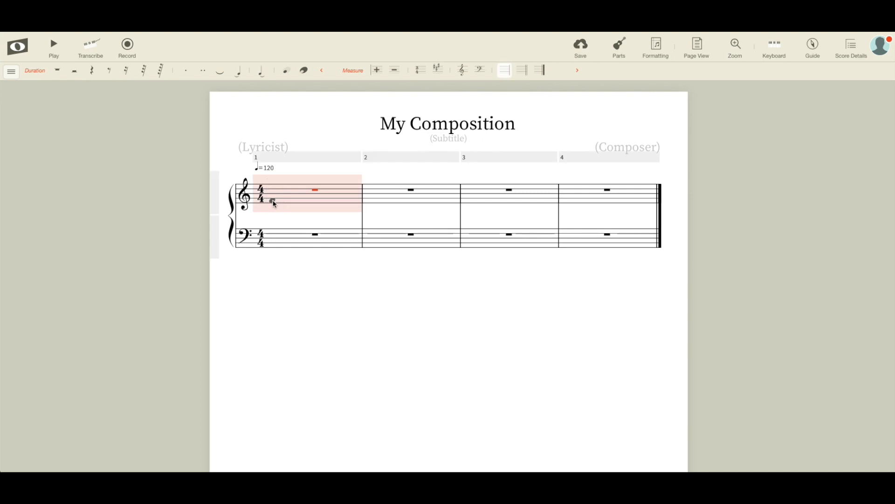
left_click(274, 202)
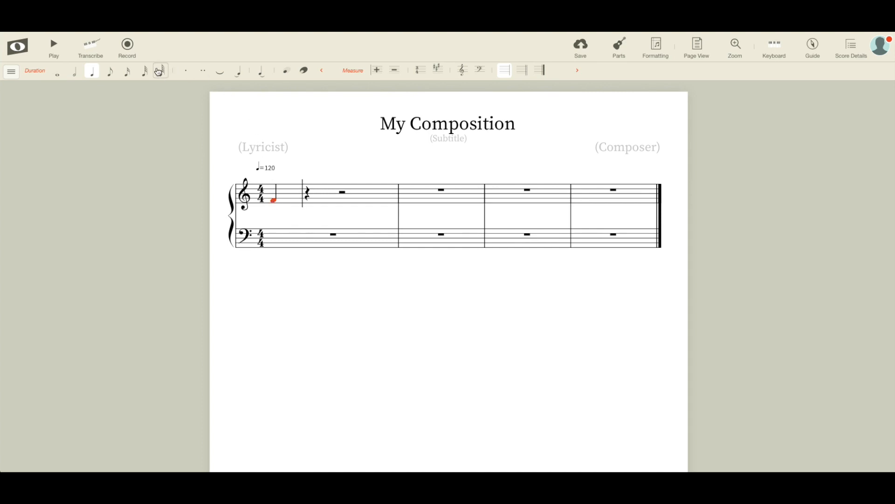
left_click(57, 73)
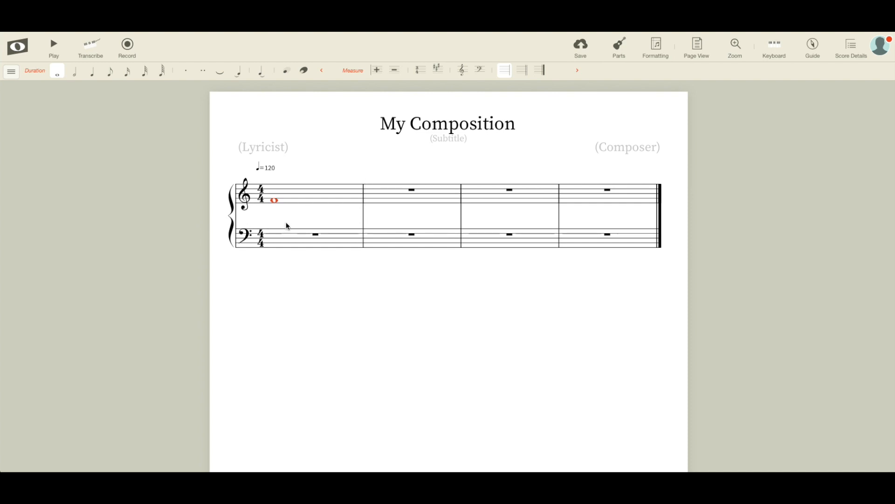
left_click(276, 203)
mouse_move(276, 205)
left_mouse_down()
mouse_move(275, 192)
mouse_move(274, 205)
left_mouse_up()
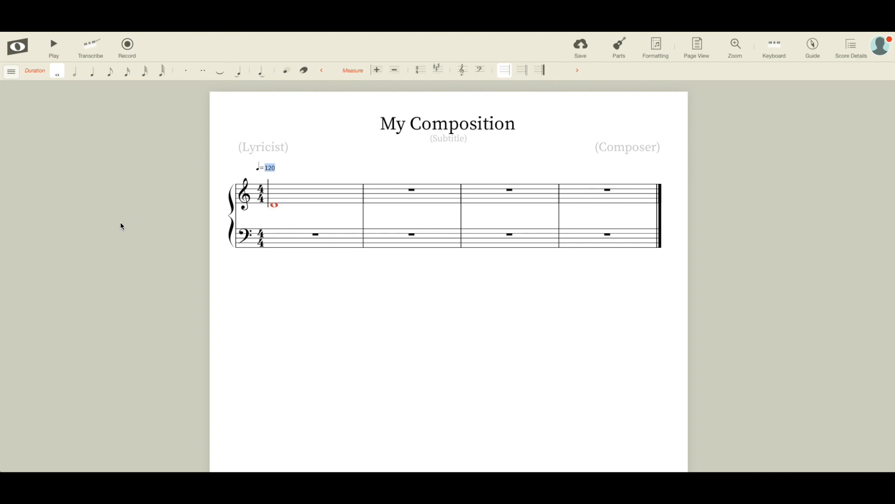
- Fill measure 2 of the treble staff with four quarter notes: middle C, middle C, G, G
left_click(375, 199)
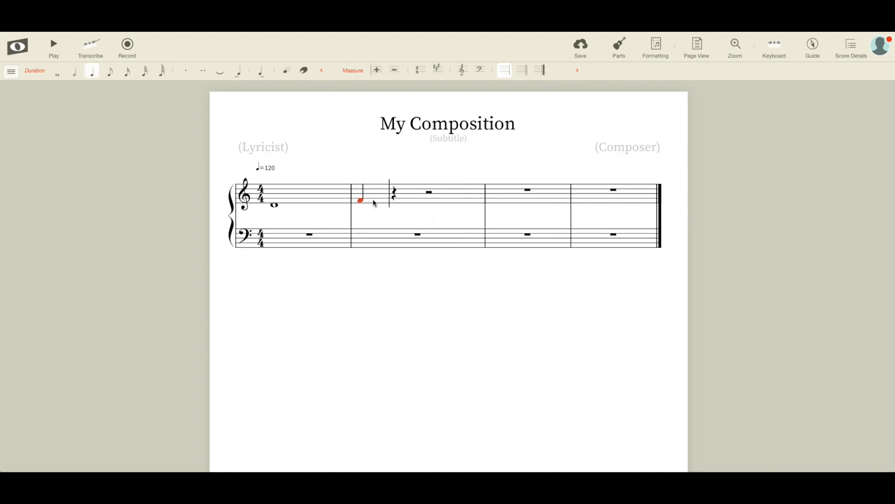
left_click(75, 72)
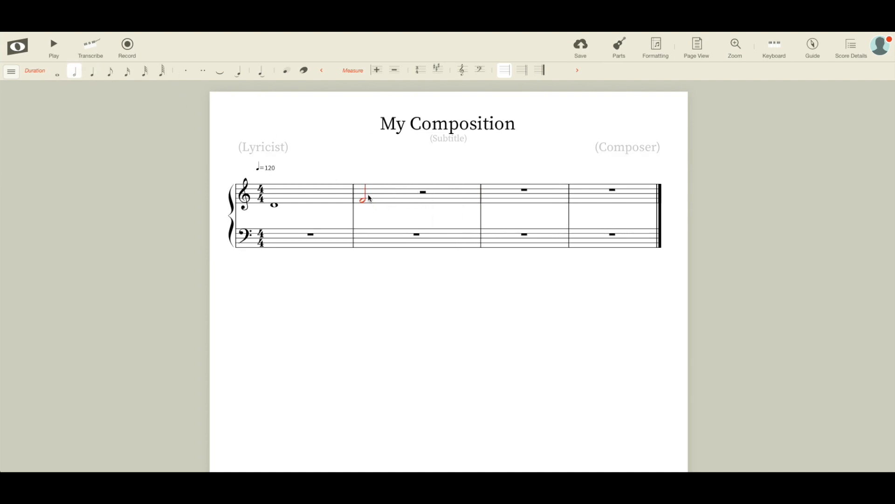
left_click(92, 72)
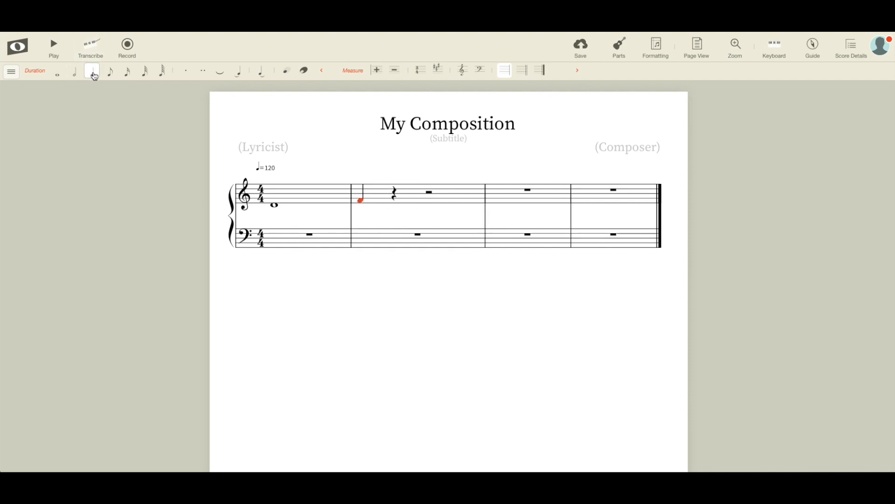
left_click_drag(360, 200, 361, 209)
left_click(394, 194)
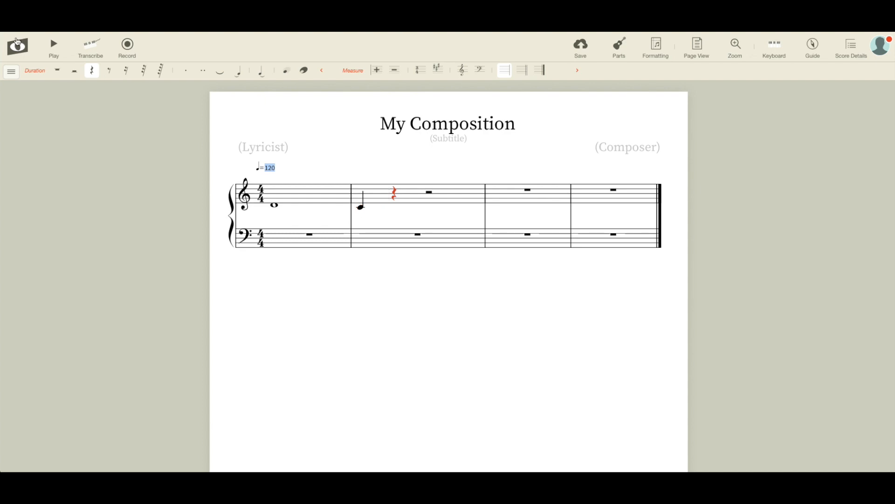
left_click(396, 208)
left_click(426, 196)
left_click(460, 195)
- Fill measure 3 of the treble staff with two quarter notes A and a half note G
left_click(511, 196)
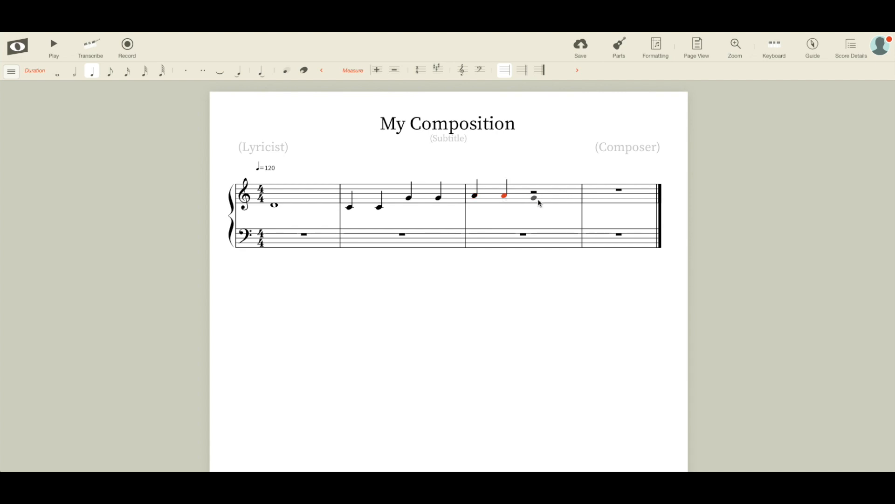
left_click(532, 199)
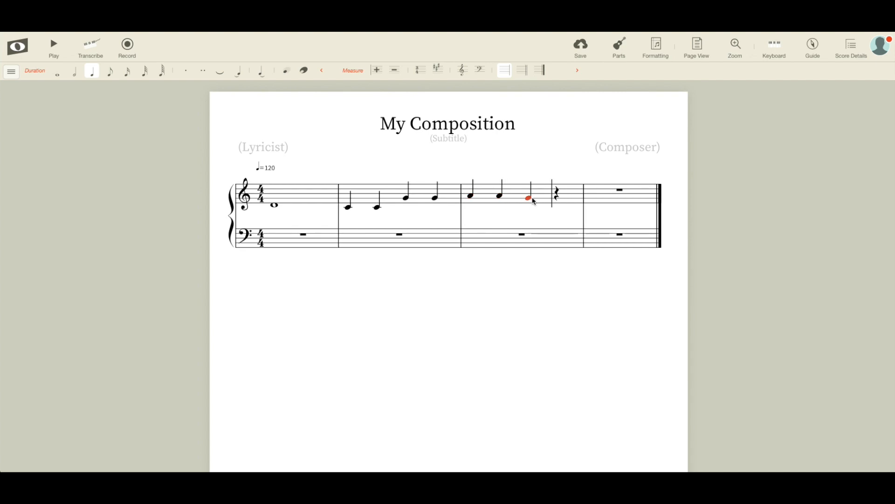
left_click(75, 71)
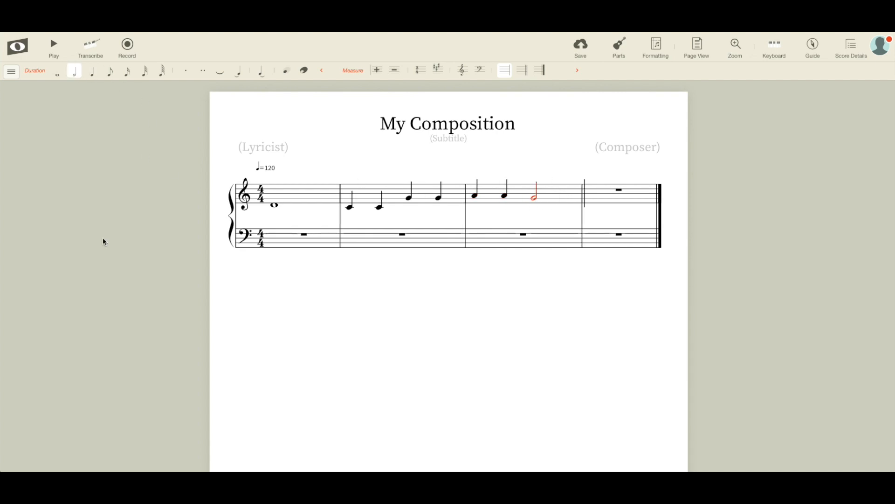
- Fill measure 4 of the treble staff with four quarter notes: F, F, E, E
left_click(592, 201)
left_click(92, 71)
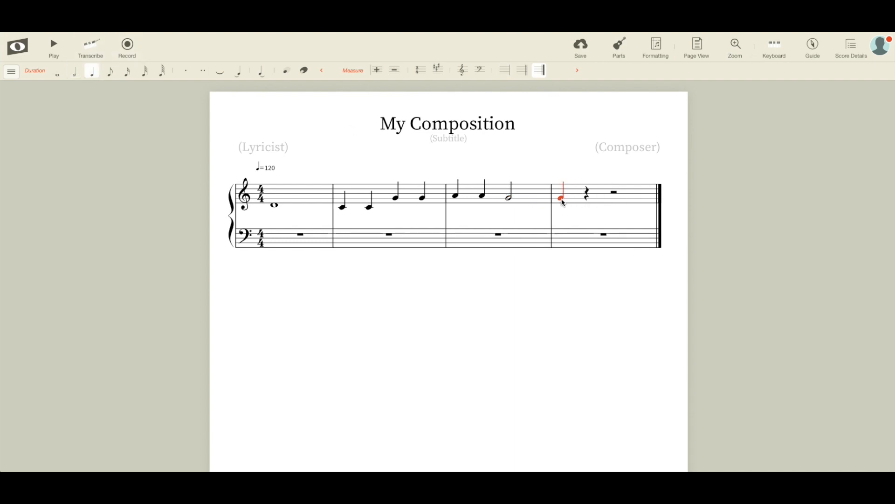
left_click(586, 202)
left_click(611, 201)
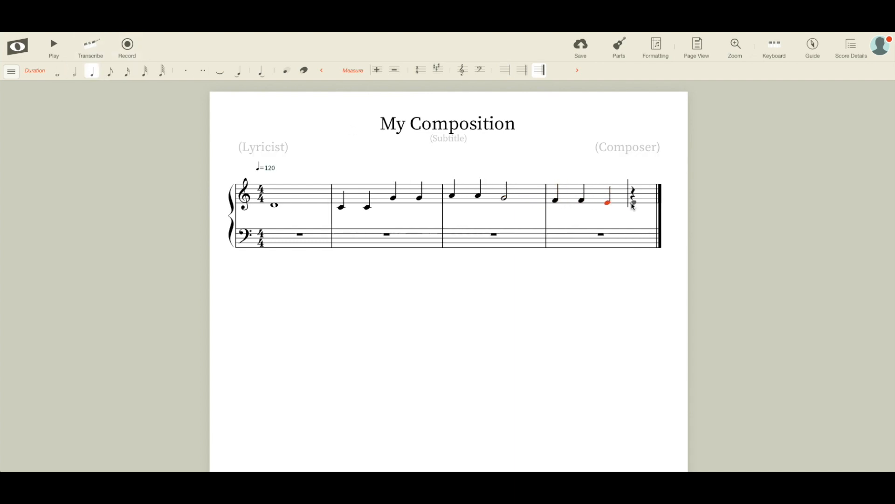
left_click(631, 202)
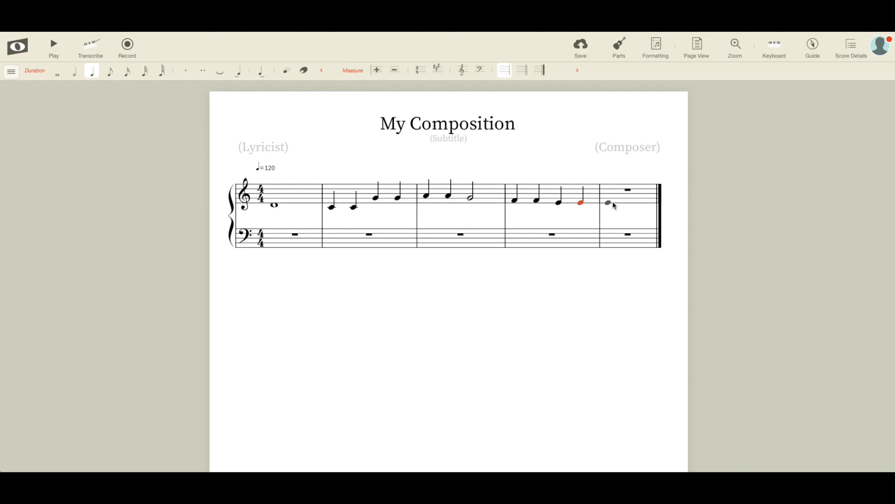
- Add three empty measures after measure 4
left_click(377, 71)
left_click(377, 71)
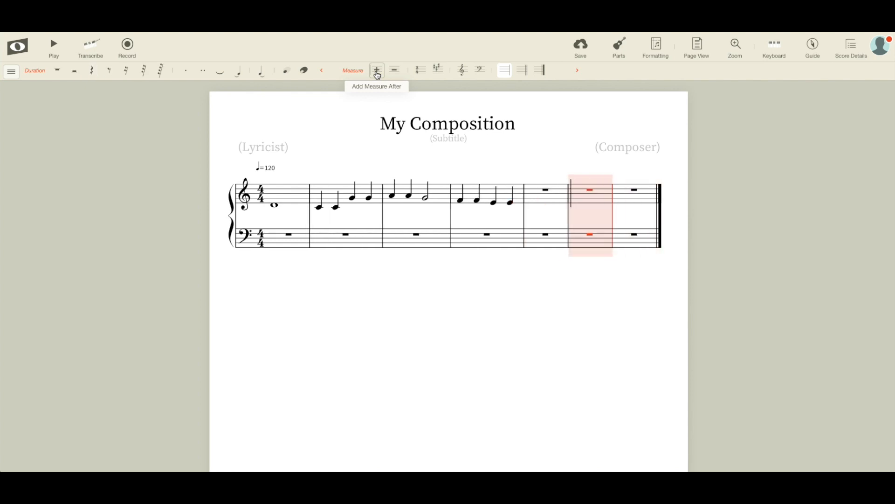
left_click(377, 71)
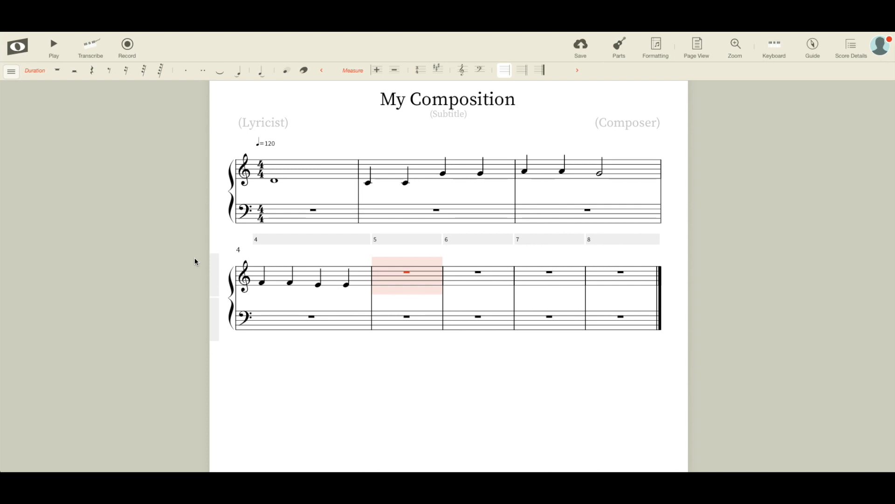
- Start measure 5 of the treble staff with a quarter rest followed by a quarter note C in the third space
left_click(379, 281)
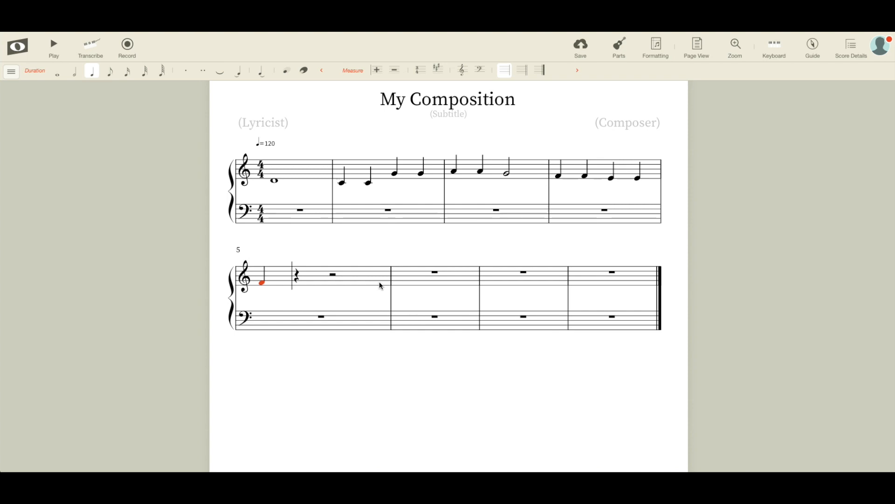
key("r")
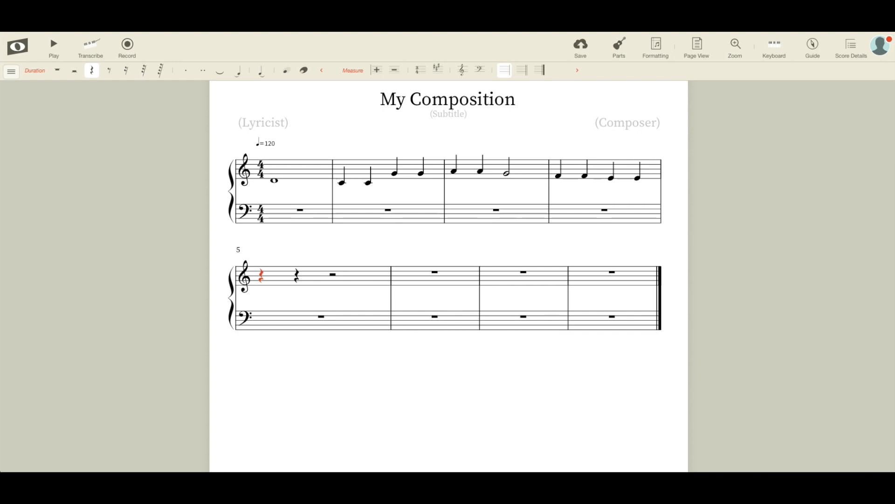
key("Right")
left_click(299, 276)
left_click(299, 276)
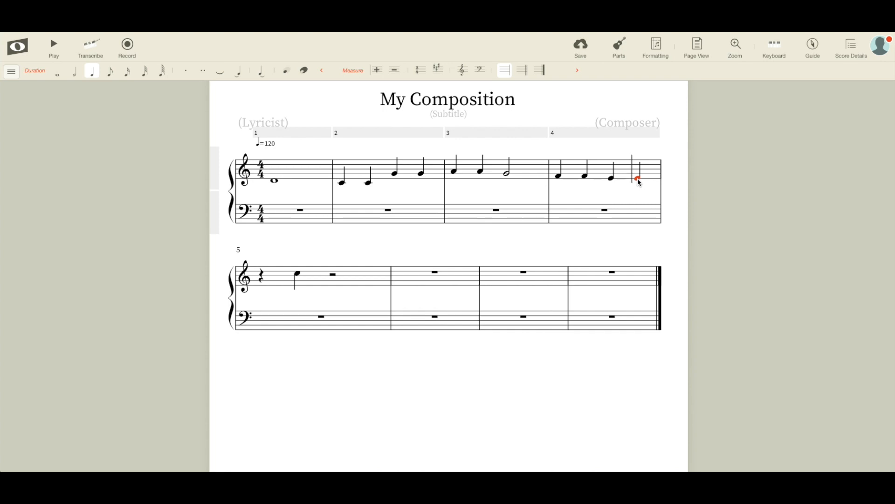
- Turn the last quarter note of measure 4 into a rest and back into a note
key("r")
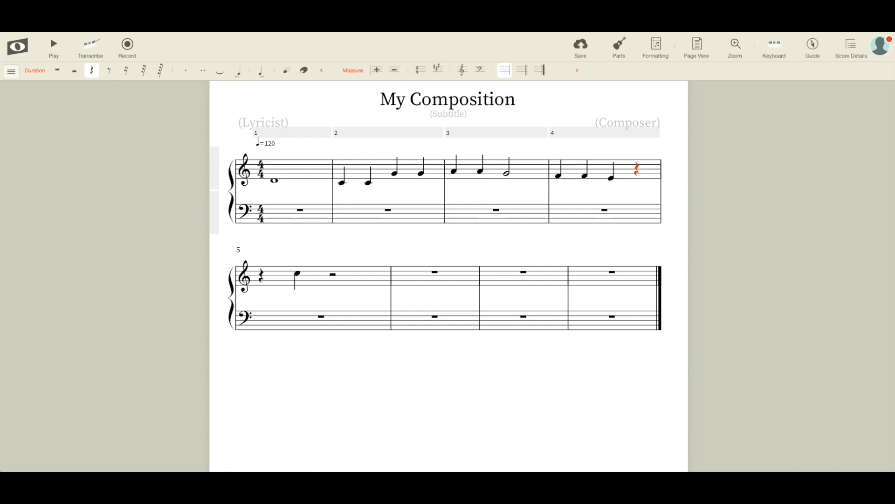
key("r")
- Delete all treble notes in measure 4, undo the deletion, and select the measure's last note
left_click(624, 169)
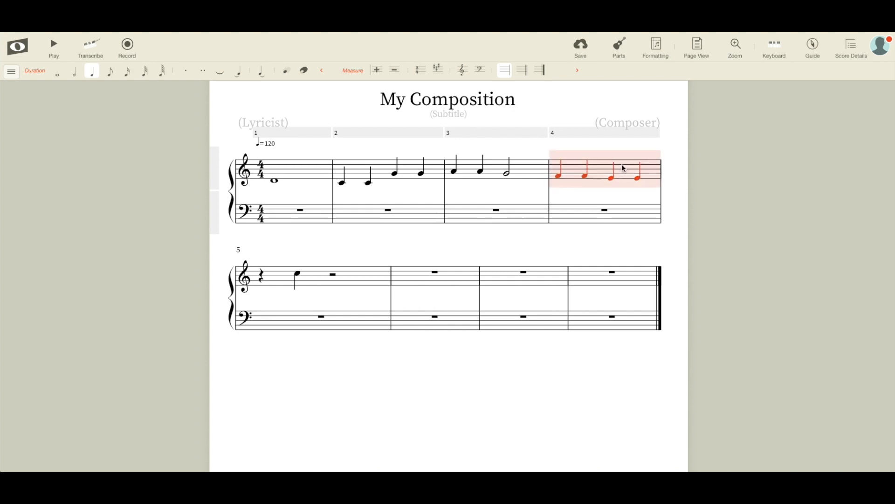
key("Delete")
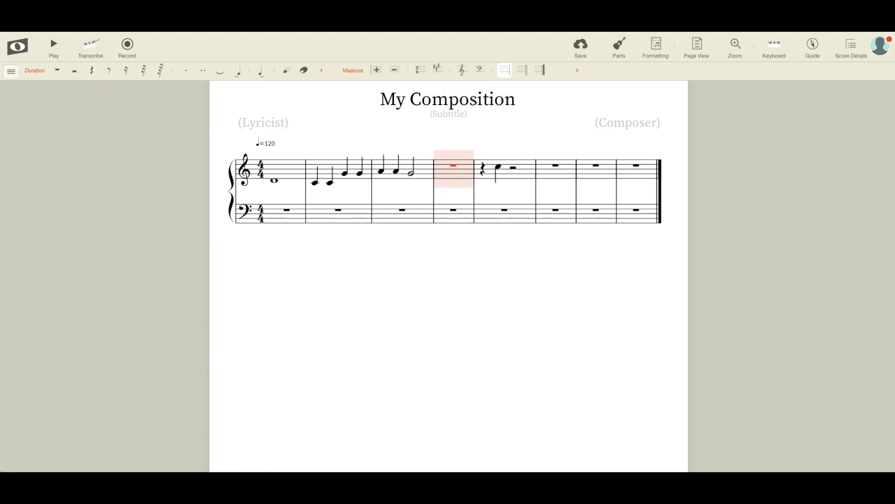
key("ctrl+z")
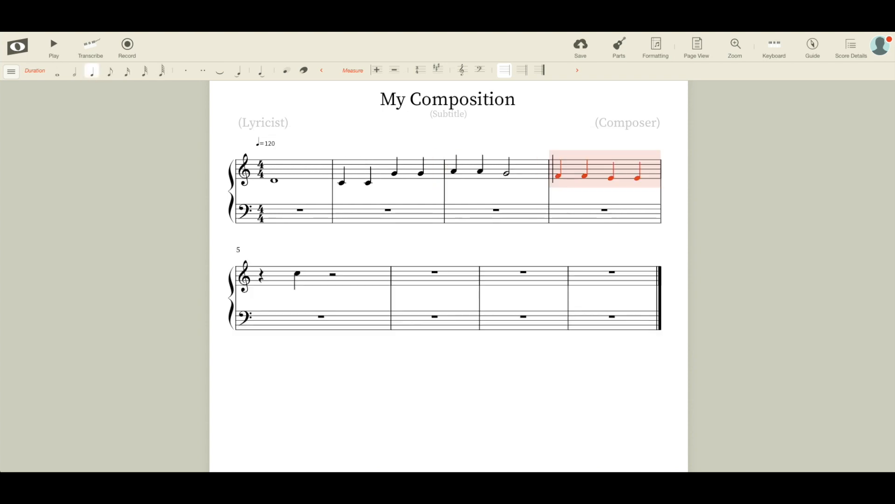
left_click(639, 177)
scroll(639, 178, "down", 1)
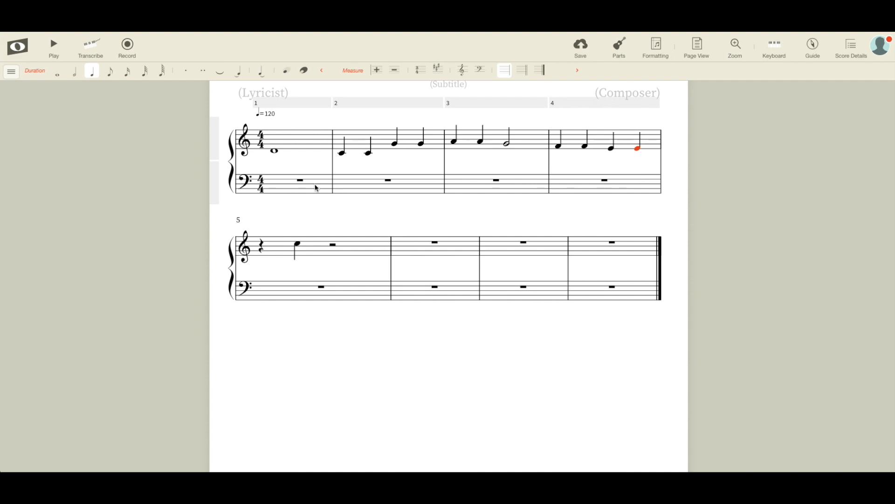
left_click(11, 72)
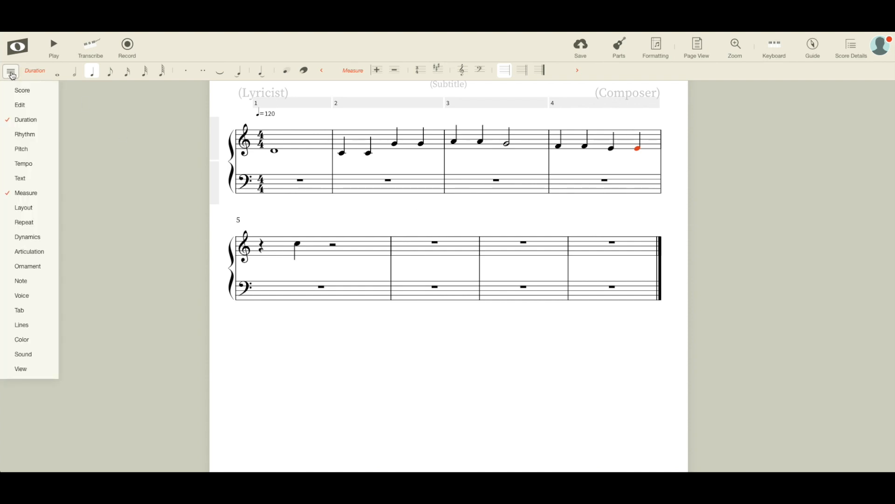
mouse_move(20, 119)
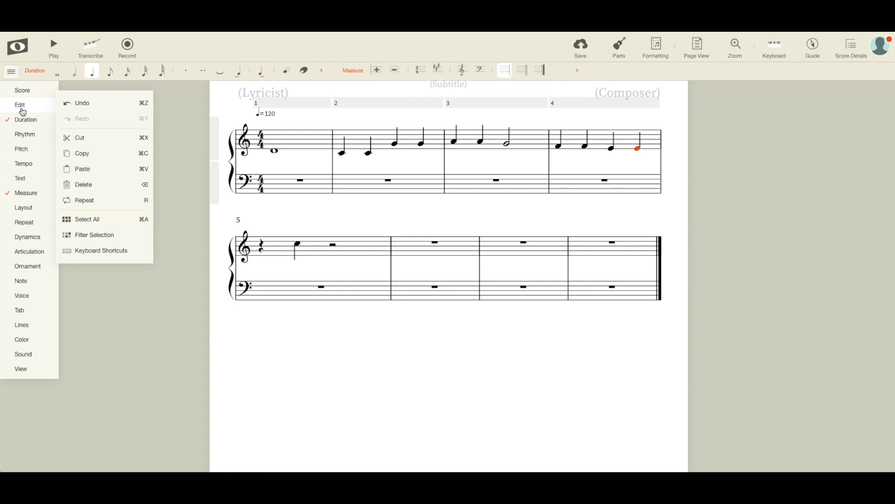
key("Escape")
left_click(12, 72)
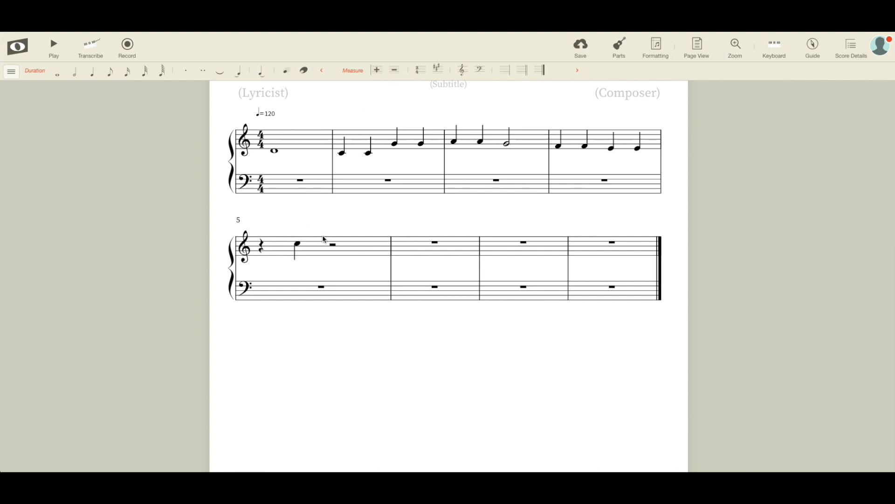
- Change the time signature of measures 5 to 8 to 6/8
left_click(320, 249)
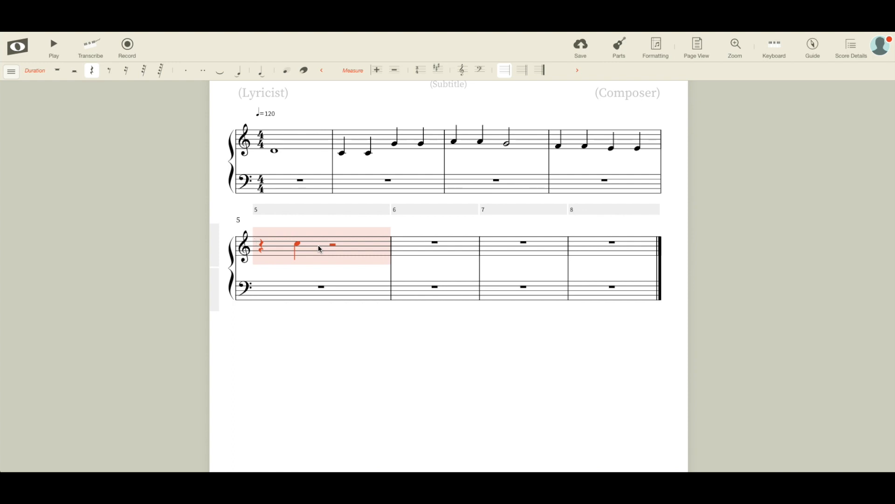
left_click(608, 247, "shift")
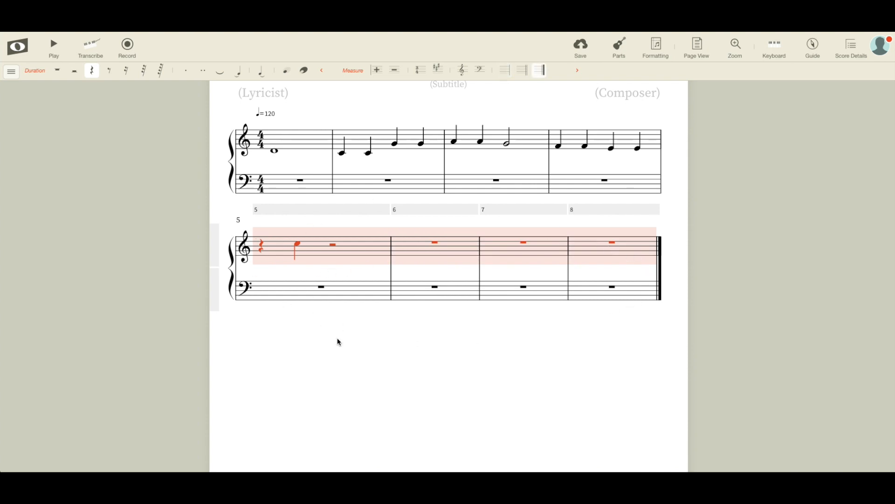
left_click(423, 76)
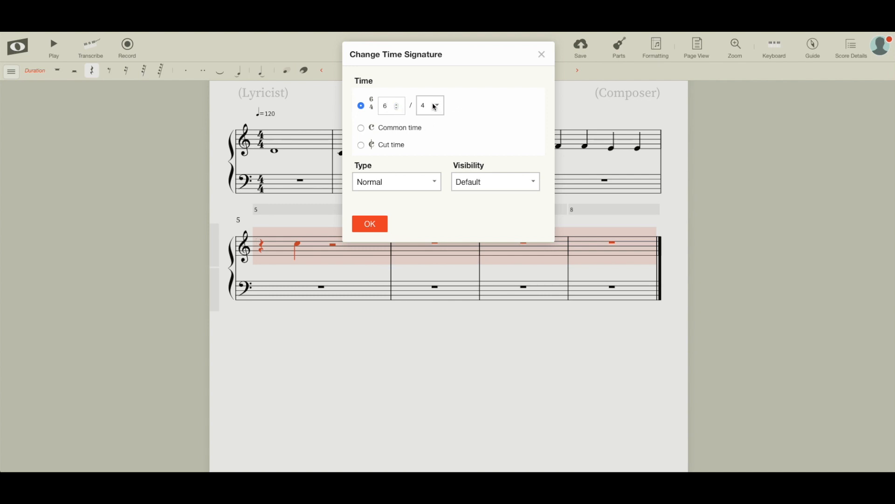
left_click(436, 108)
left_click(430, 116)
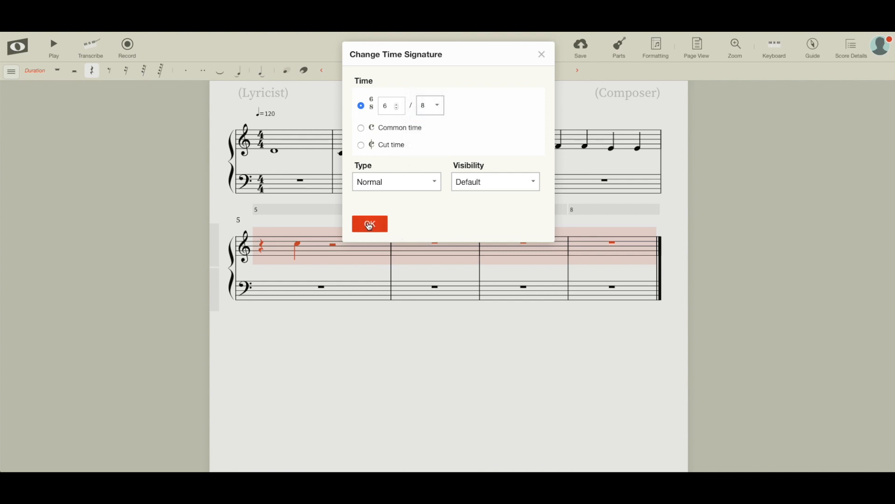
left_click(370, 224)
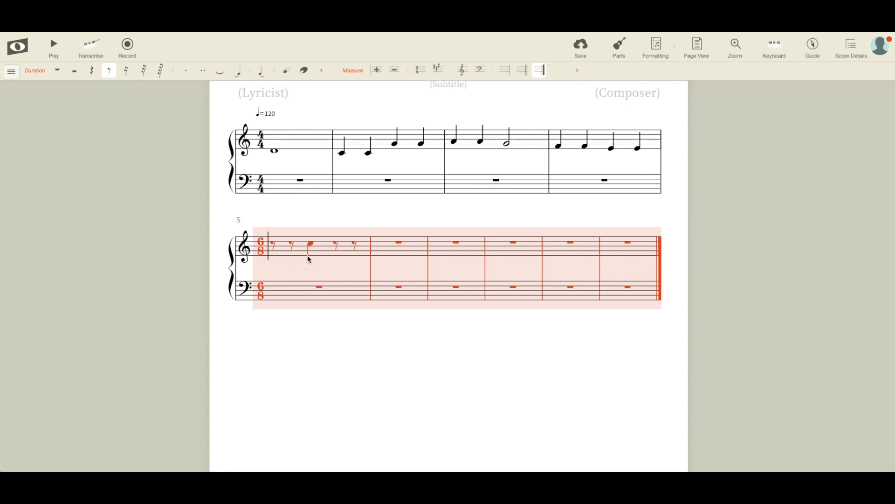
- Replace the treble content of measure 5 with three eighth-note Fs in the first space followed by a dotted quarter-note F
left_click(310, 318)
left_click(329, 243)
key("Delete")
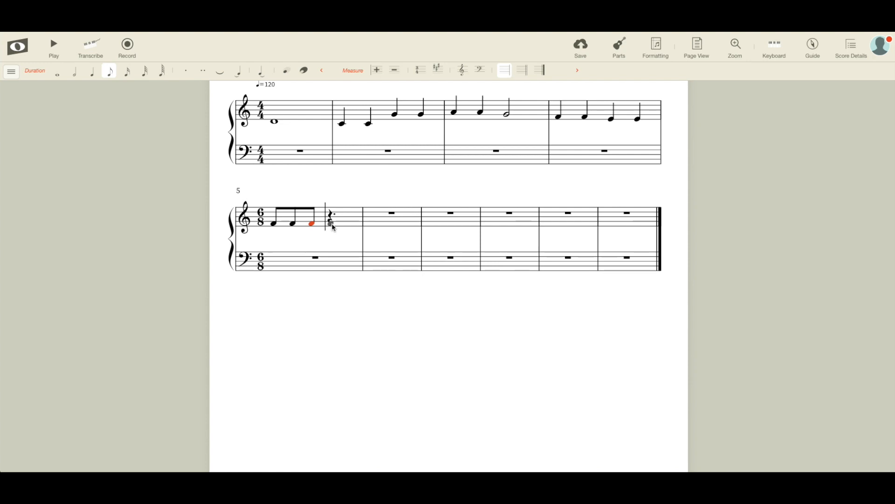
left_click(333, 225)
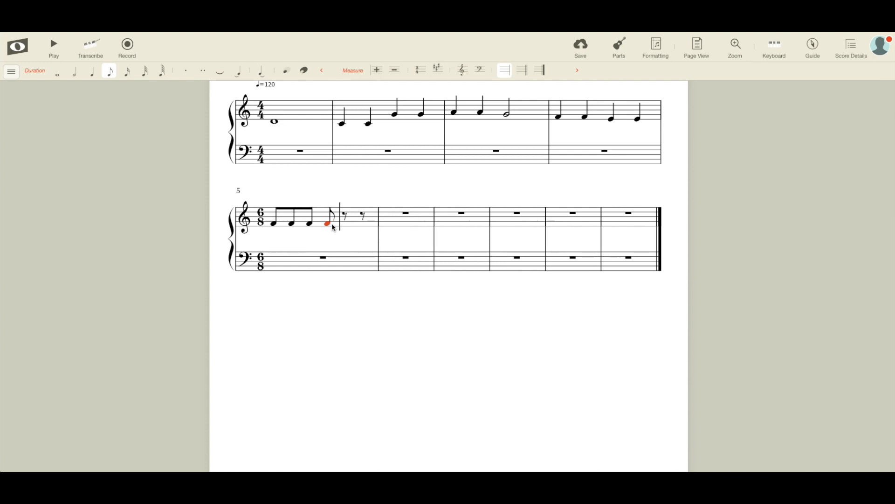
left_click(97, 71)
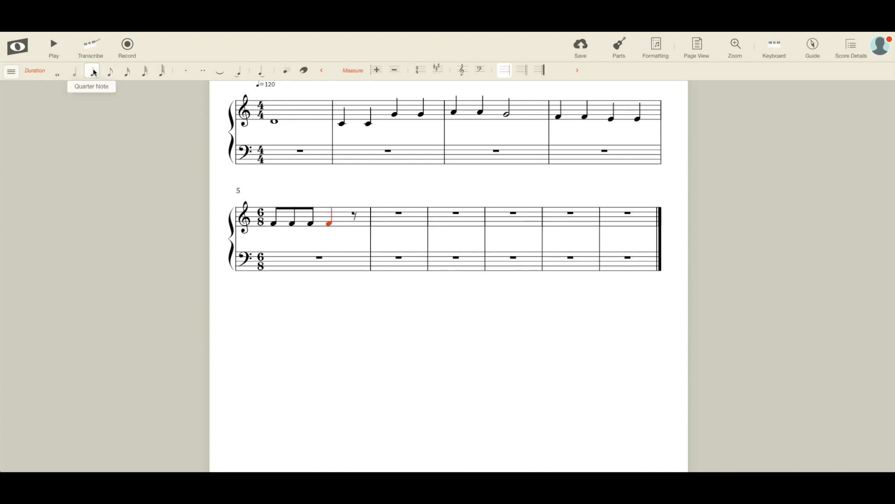
left_click(184, 74)
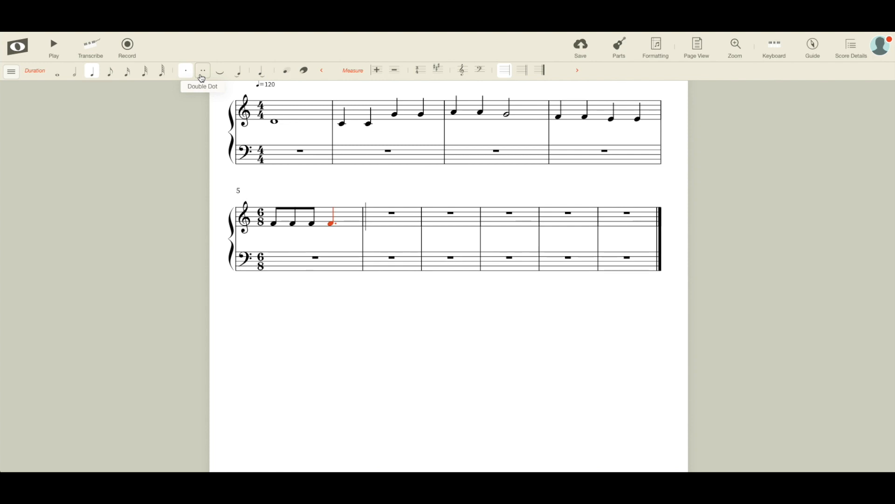
- Fill treble measures 6 to 8 with eighths F G F E D C, rest E E rest E E, then D C B and dotted quarter C
left_click(371, 217)
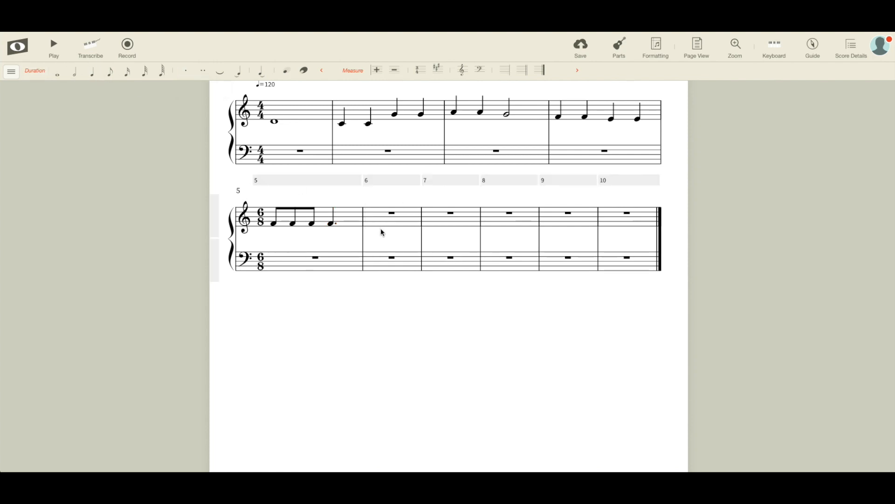
key("ctrl+v")
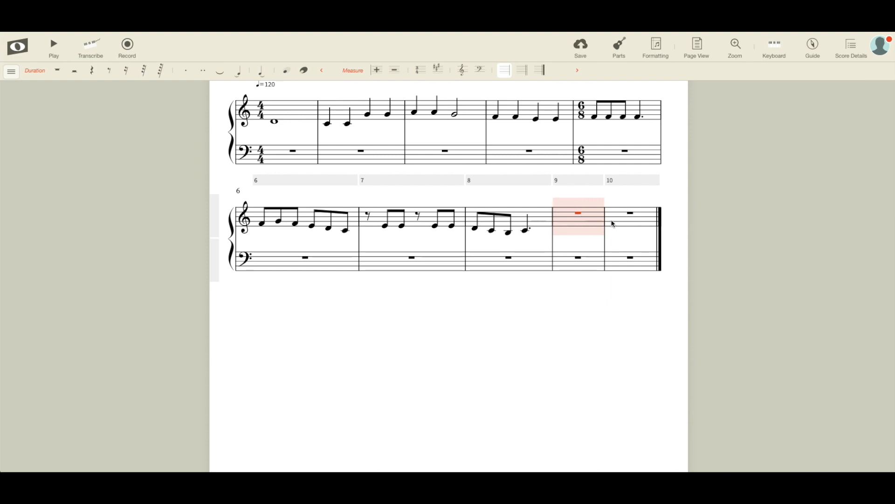
- Delete the empty measures 9 and 10 at the end of the score
left_click(396, 72)
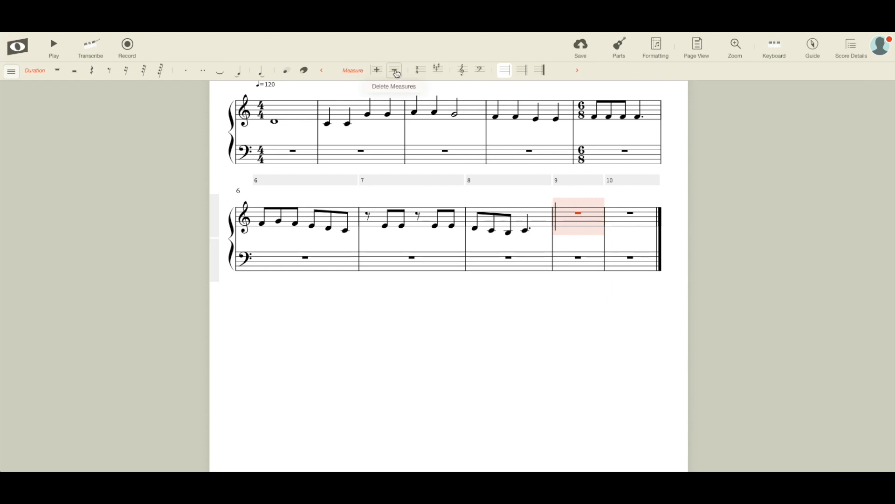
left_click(622, 227)
left_click(395, 71)
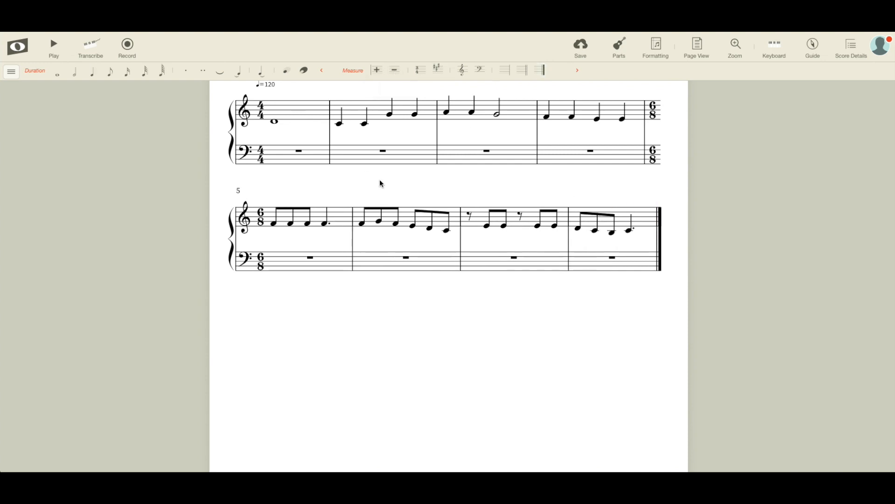
- Play the score back from measure 1
scroll(380, 180, "up", 1)
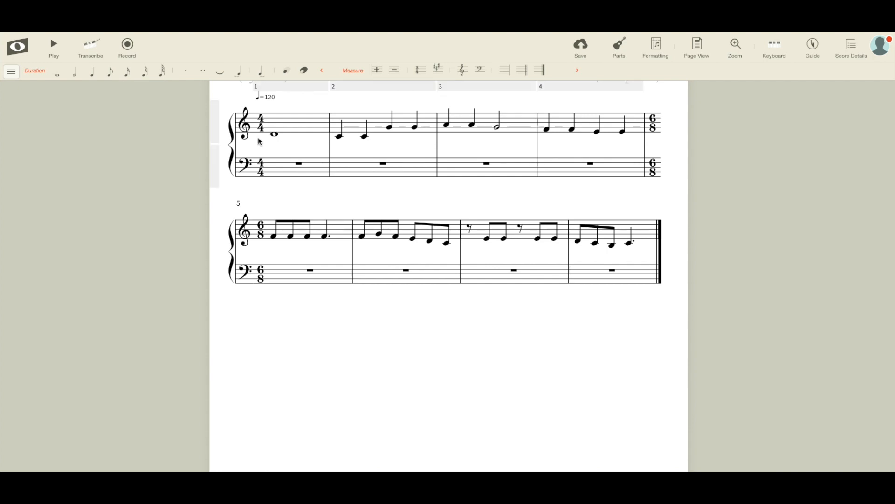
left_click(270, 128)
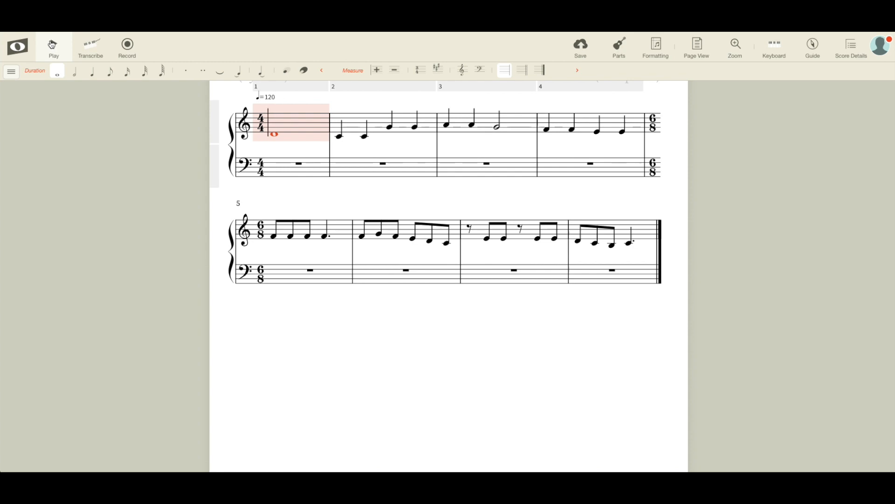
left_click(53, 45)
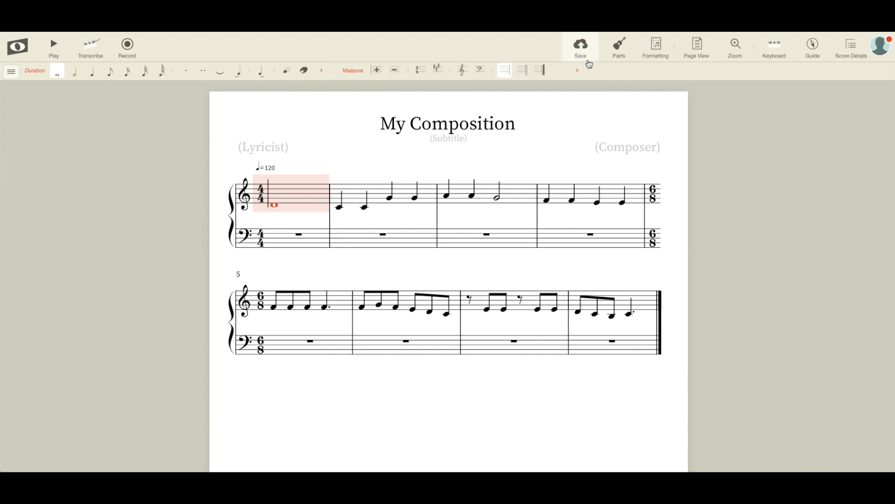
- Set up sharing of the score so everyone with a link can view it, and proceed to the copyright information
left_click(850, 51)
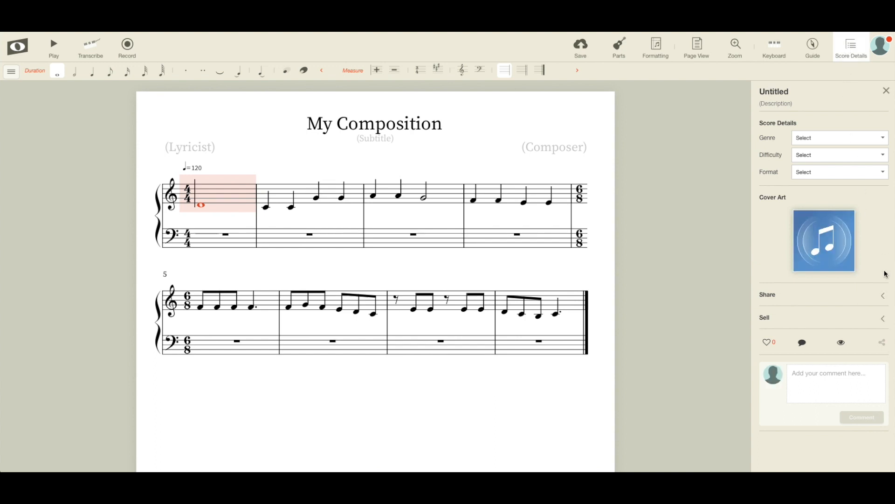
left_click(866, 297)
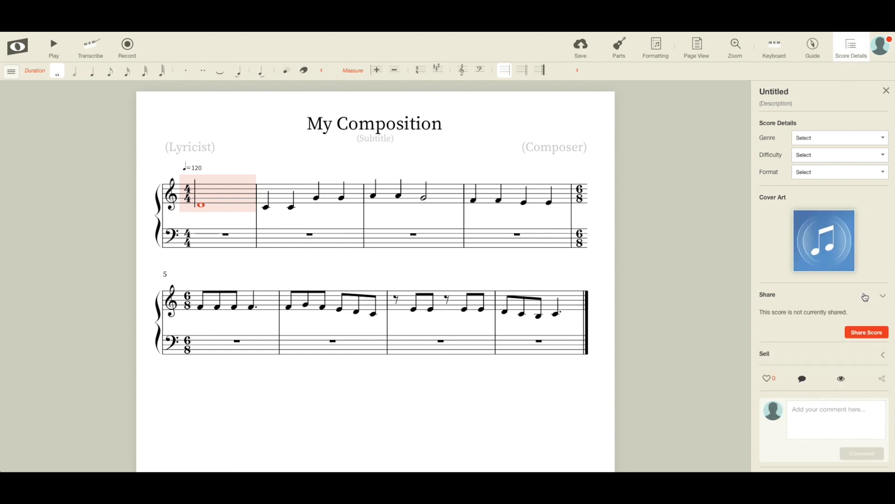
left_click(866, 333)
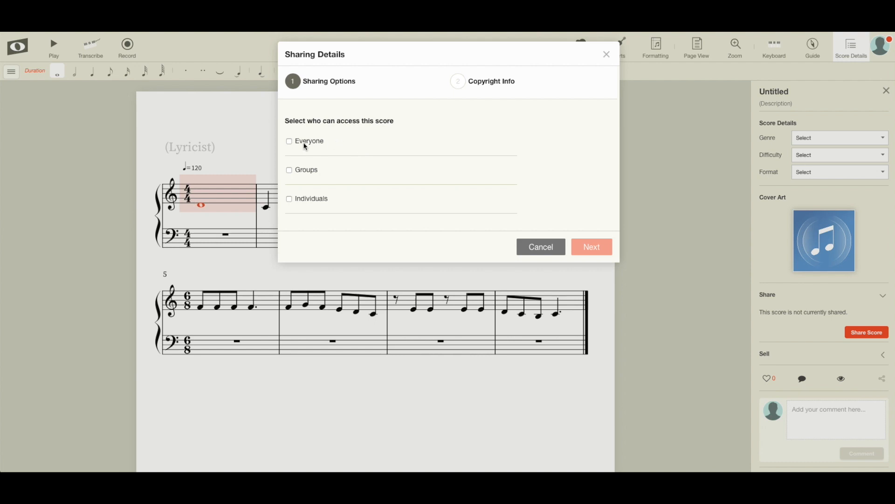
left_click(289, 141)
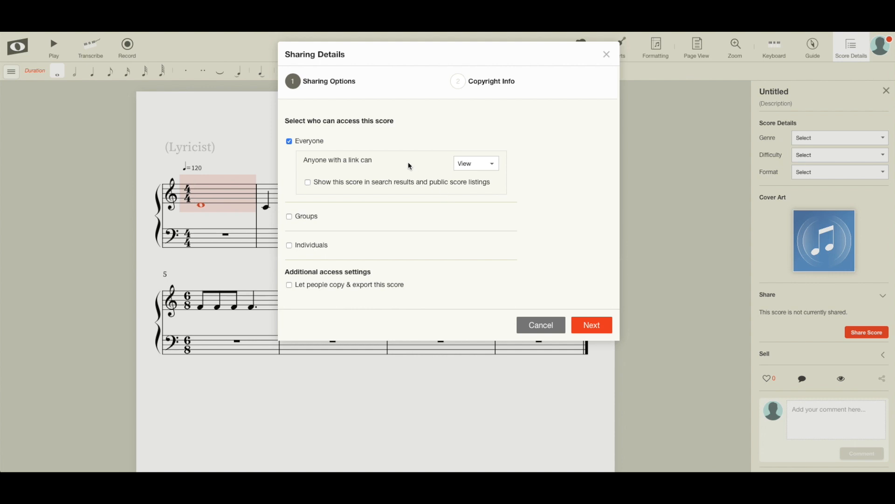
left_click(495, 167)
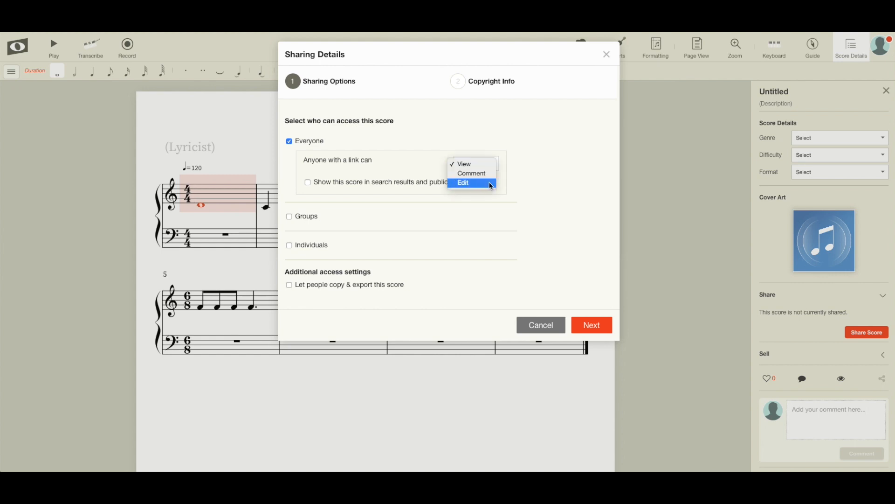
left_click(504, 163)
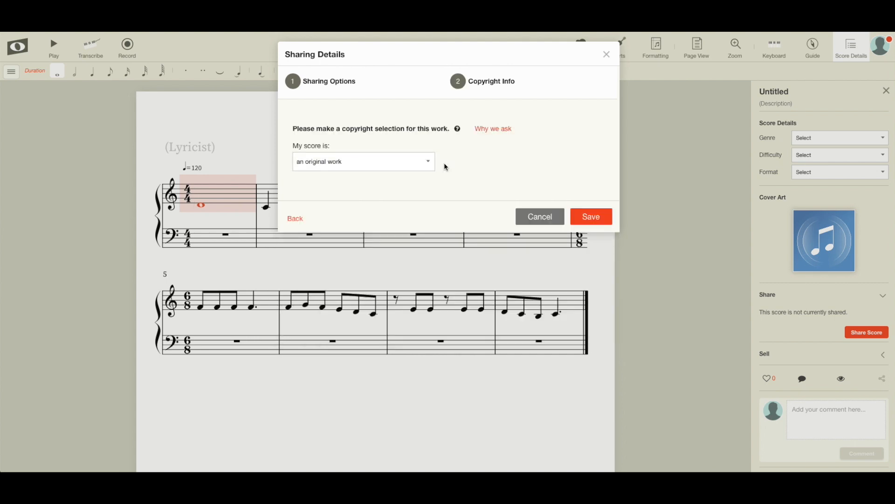
- Declare the score an arrangement of the traditional public-domain work "Twinkle, Twinkle Little Star" and save the sharing details
left_click(415, 160)
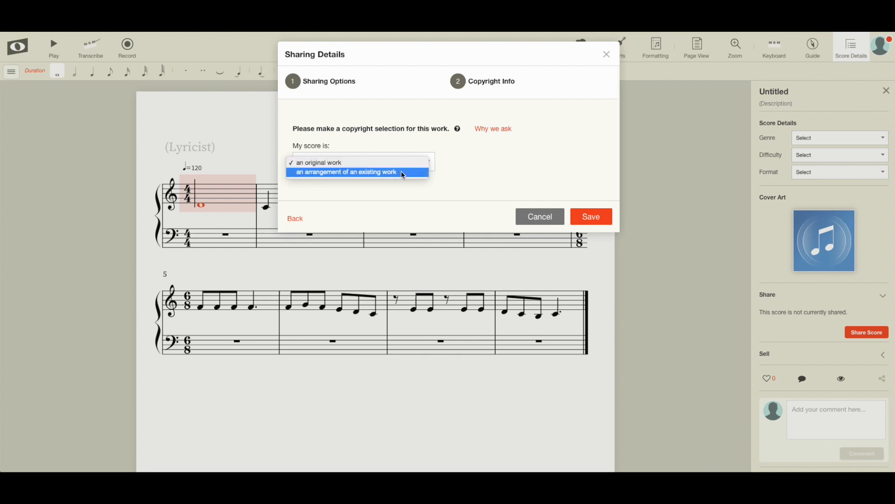
left_click(404, 174)
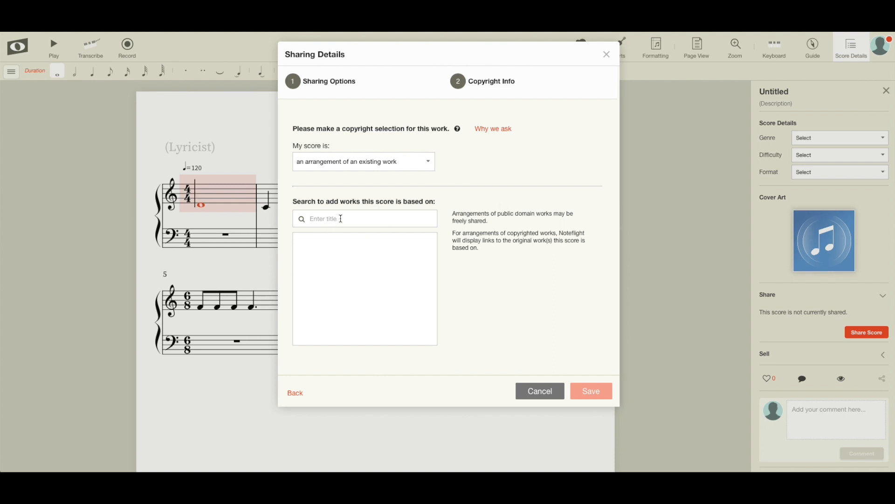
type("twink")
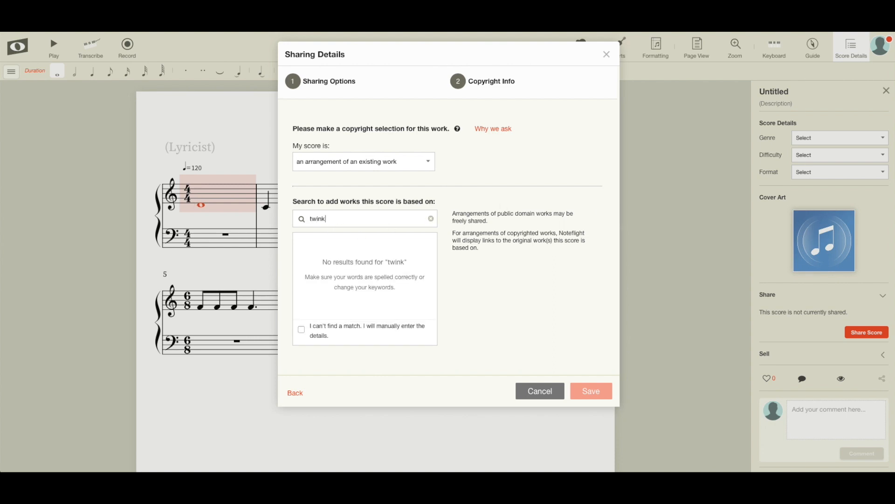
type("le twinkle little star")
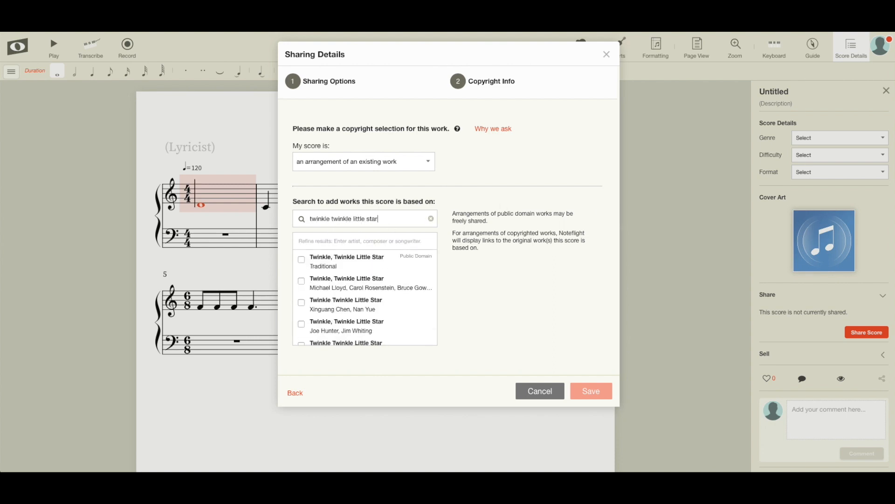
left_click(302, 260)
left_click(592, 391)
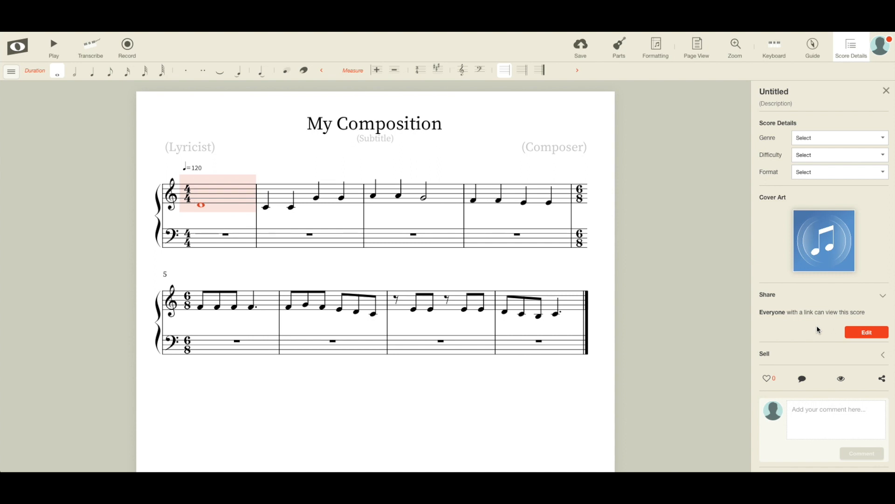
- Copy the link to the shared score
left_click(884, 381)
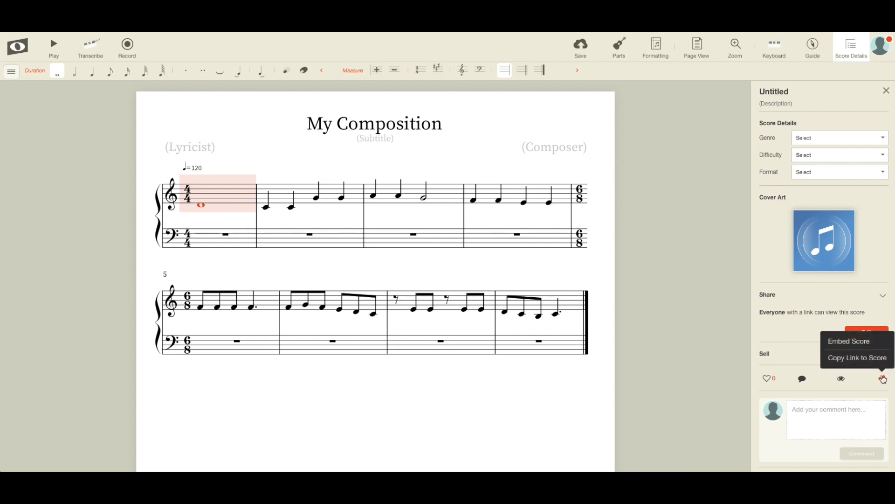
left_click(863, 362)
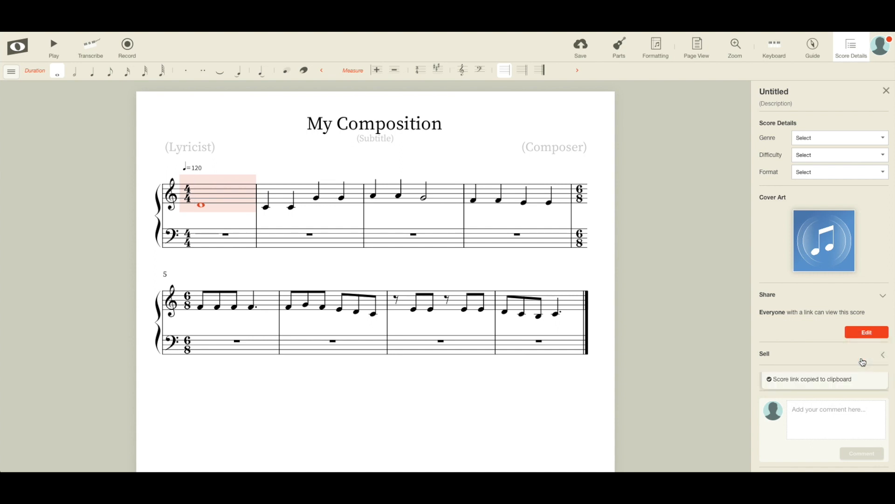